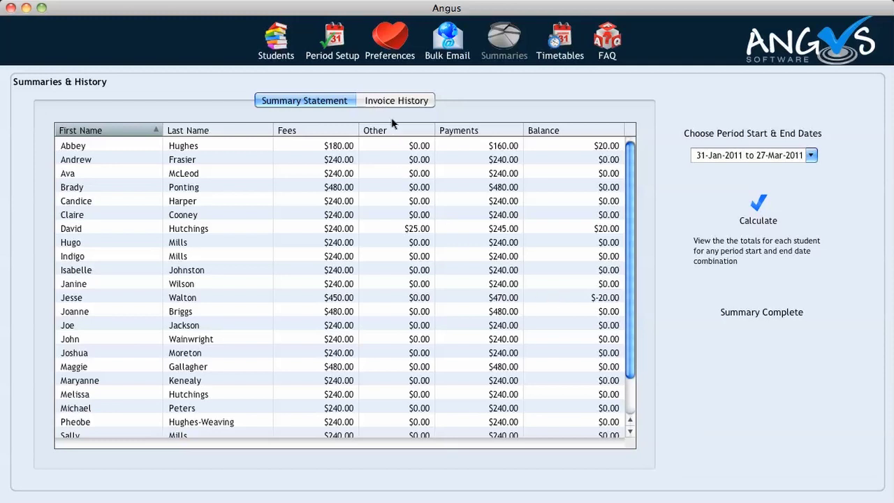
# Turn on 'Include the balance of the last invoice' in Preferences and save the preferences.
pyautogui.click(389, 40)
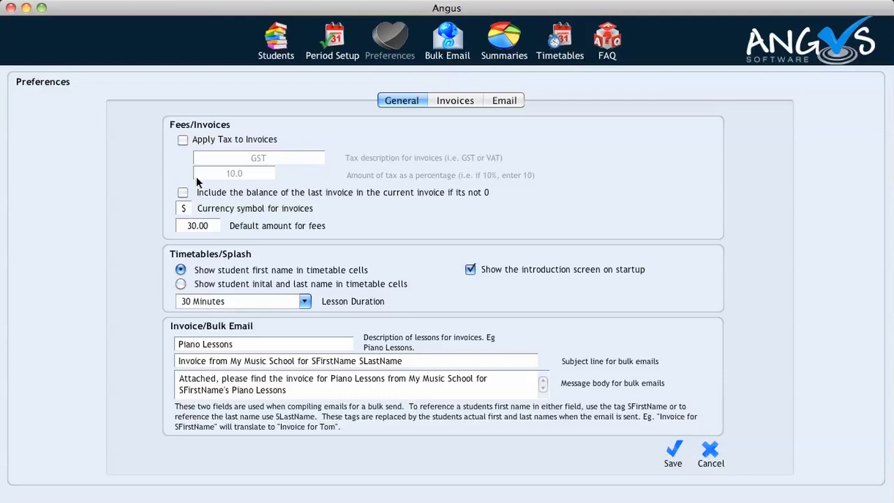
pyautogui.click(182, 192)
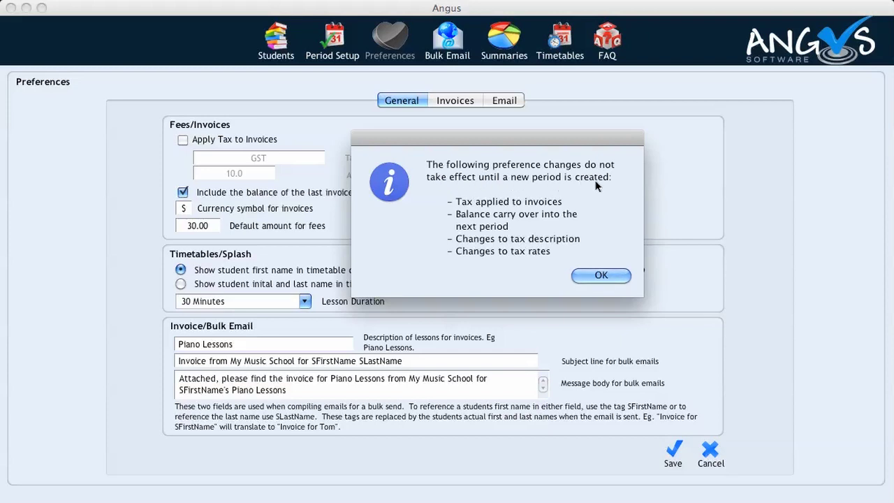
pyautogui.click(602, 275)
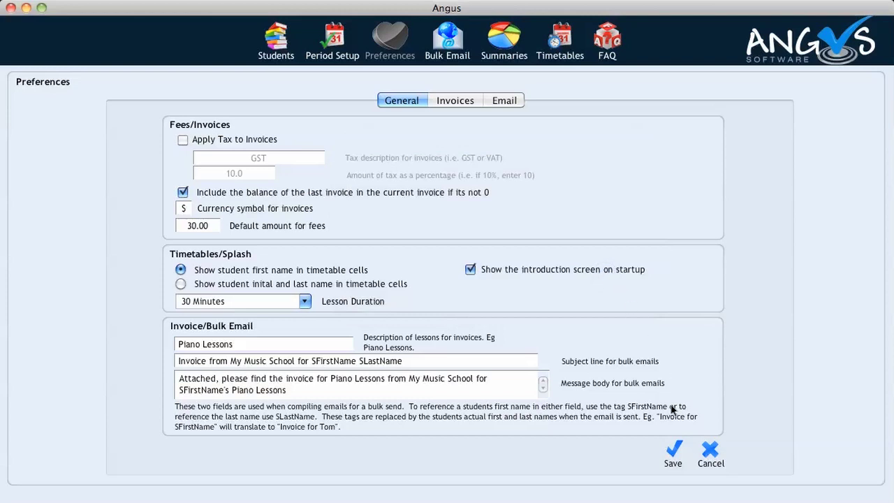
pyautogui.click(671, 451)
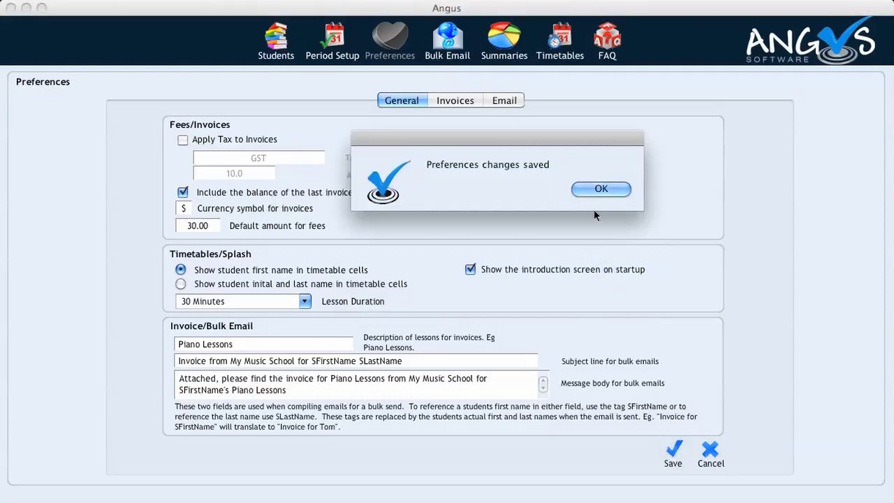
pyautogui.click(599, 190)
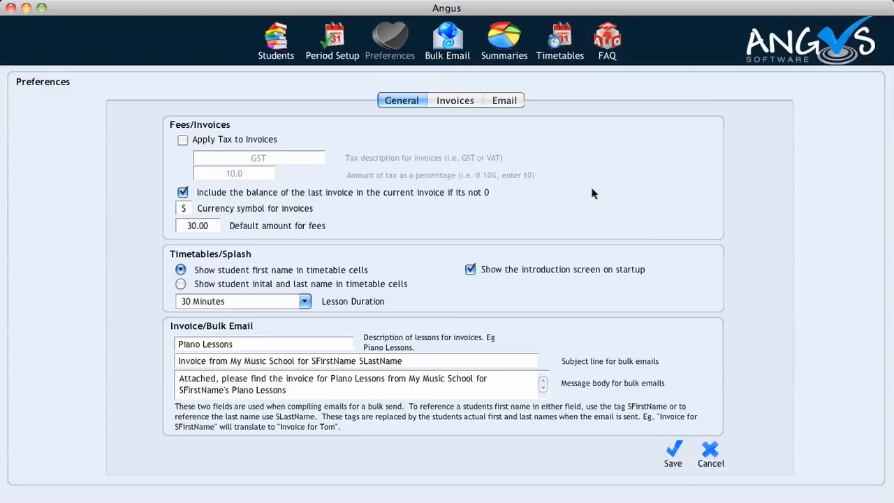
# In Period Setup, set the period start date to 4 April 2011.
pyautogui.click(334, 37)
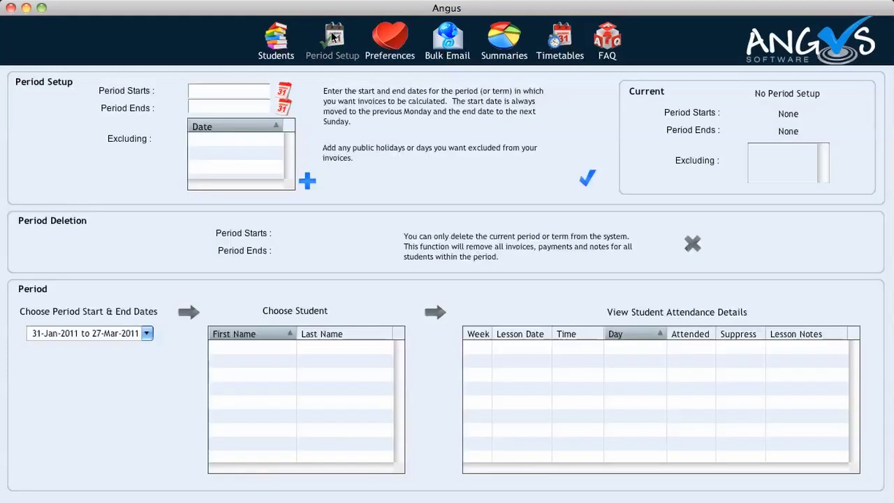
pyautogui.click(281, 91)
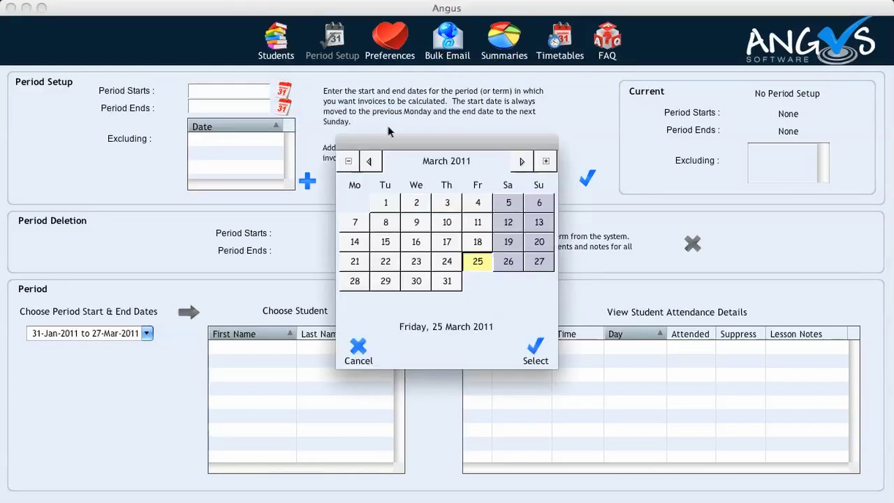
pyautogui.click(522, 163)
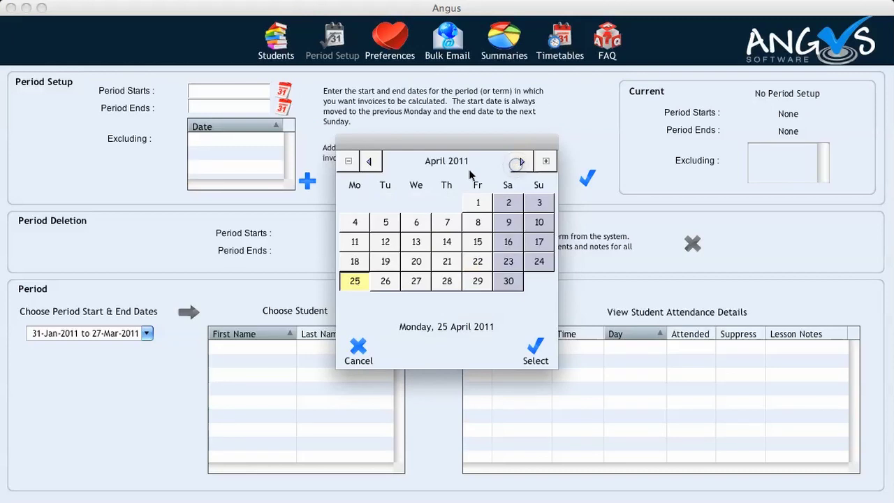
pyautogui.click(354, 222)
pyautogui.click(535, 349)
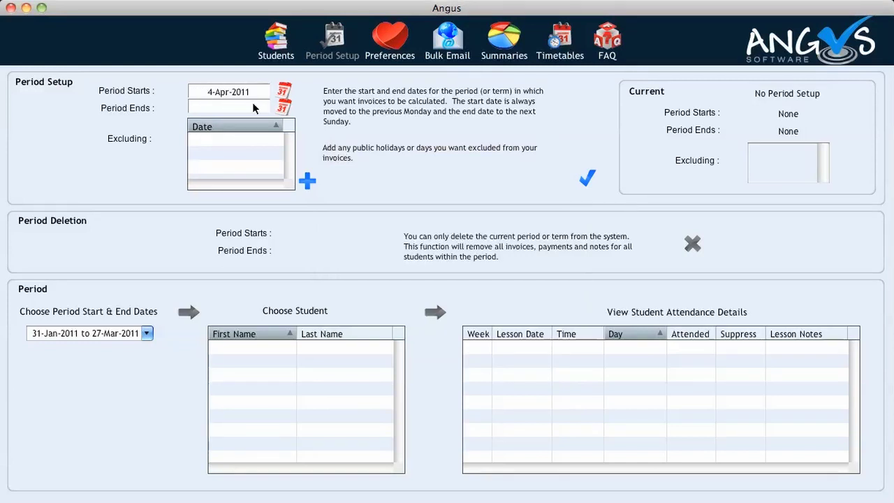
# Set the period end date to 26 June 2011.
pyautogui.click(283, 106)
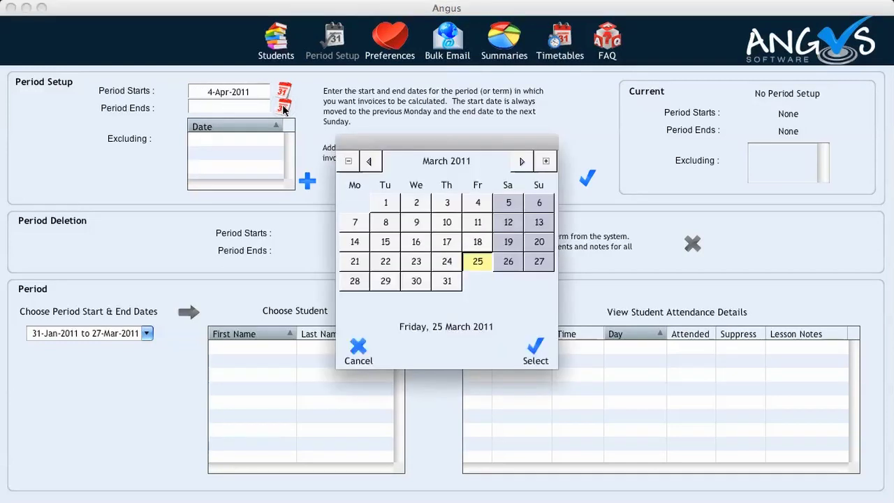
pyautogui.click(518, 162)
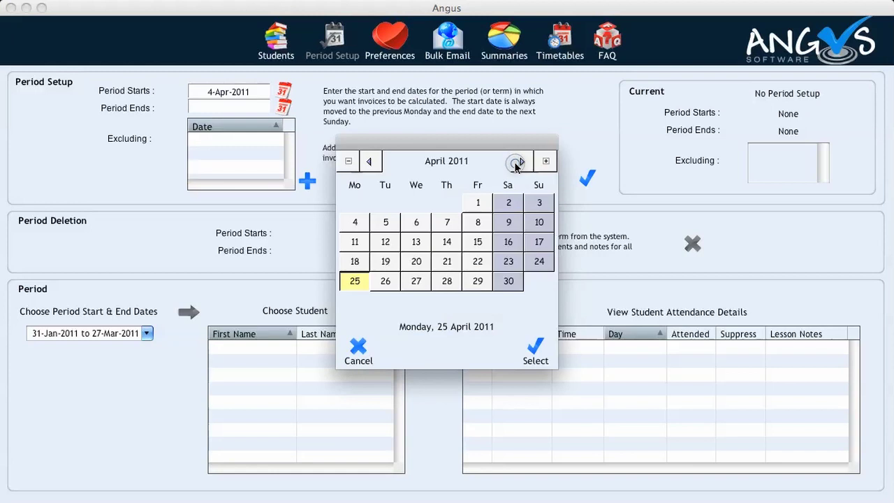
pyautogui.click(518, 162)
pyautogui.click(518, 162)
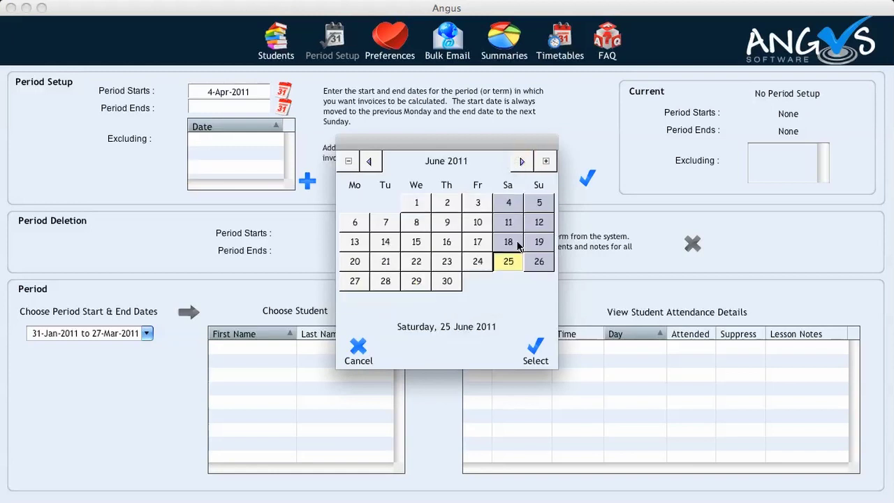
pyautogui.click(536, 261)
pyautogui.click(534, 347)
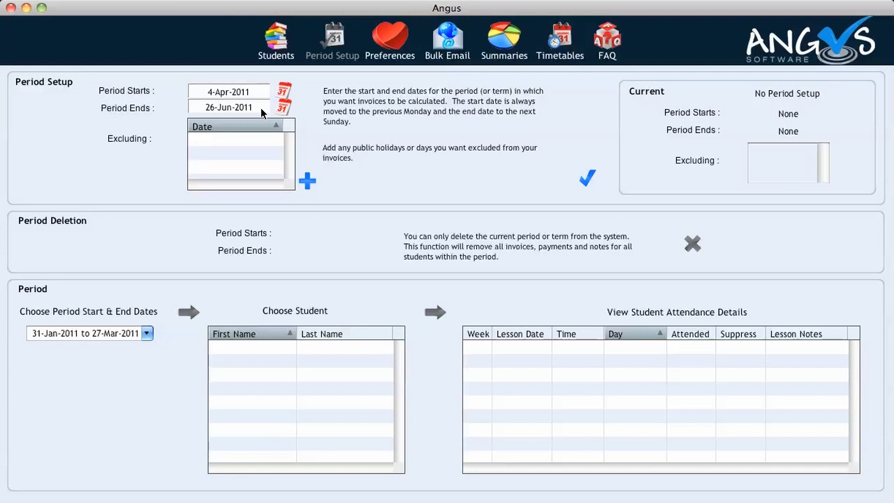
# Add 16 June 2011 as an excluded day in the period.
pyautogui.click(304, 181)
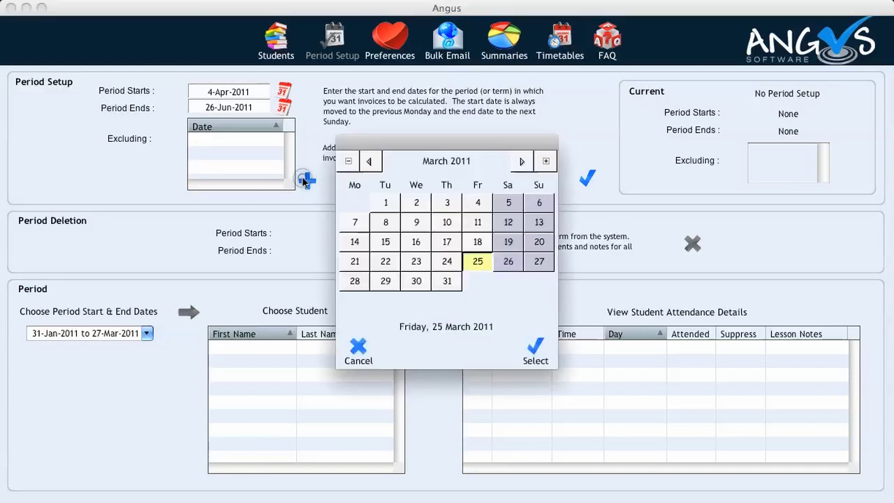
pyautogui.click(520, 162)
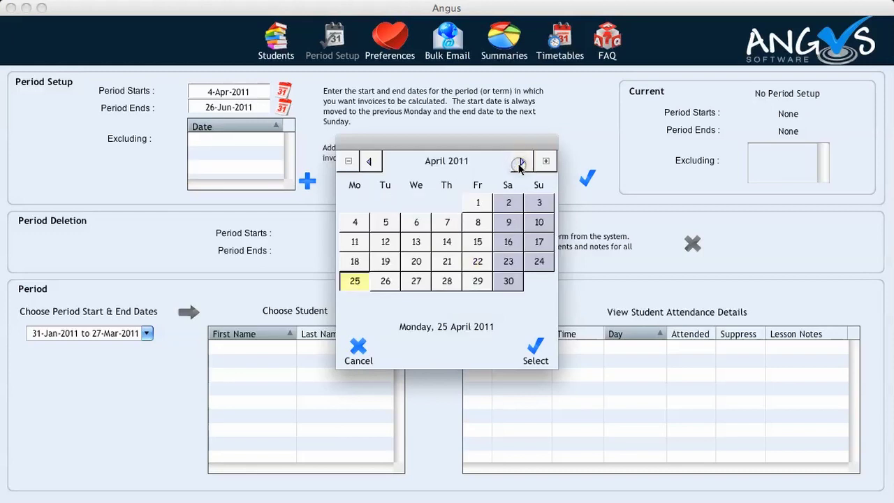
pyautogui.click(520, 162)
pyautogui.click(521, 162)
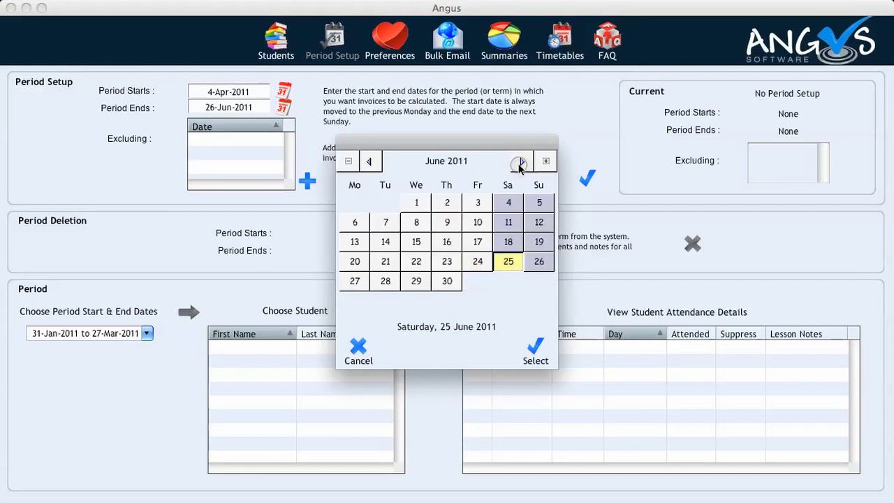
pyautogui.click(445, 243)
pyautogui.click(529, 349)
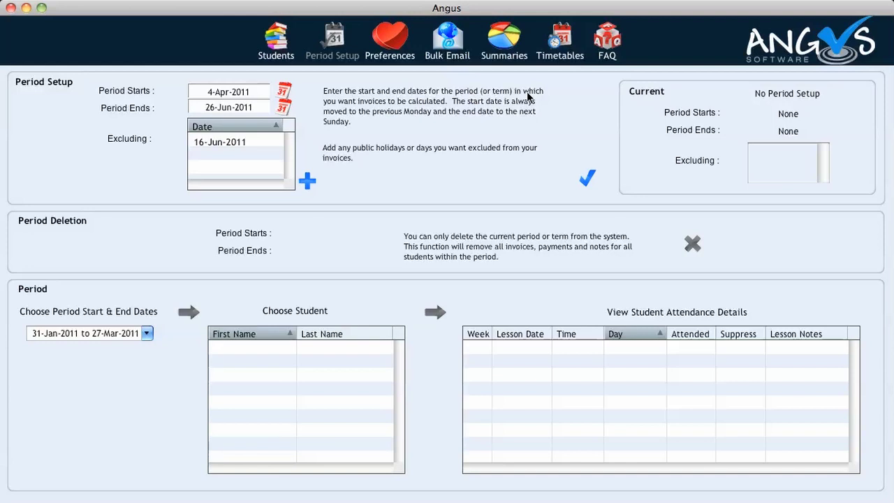
# Create the 12-week period and acknowledge the 'Period created!' message.
pyautogui.click(583, 180)
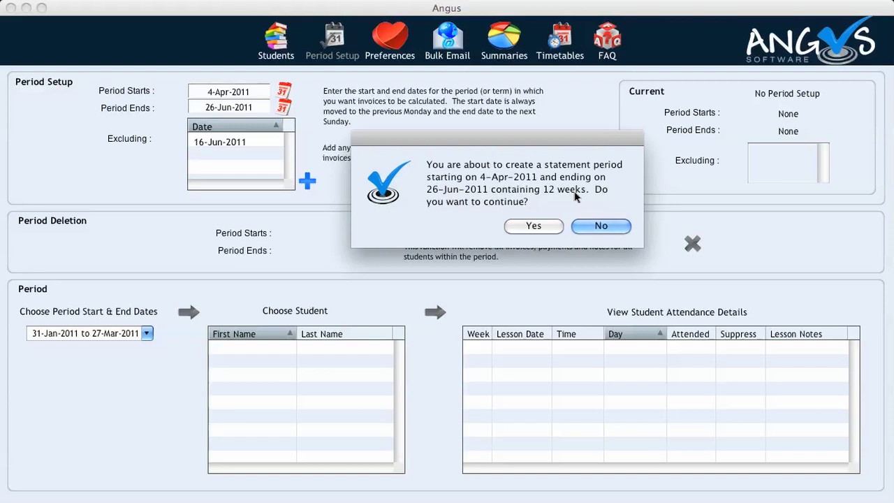
pyautogui.click(534, 226)
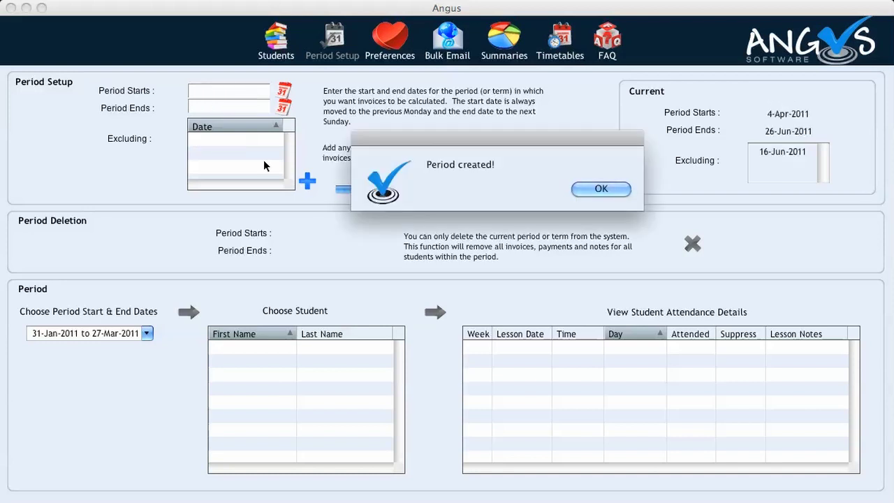
pyautogui.click(595, 187)
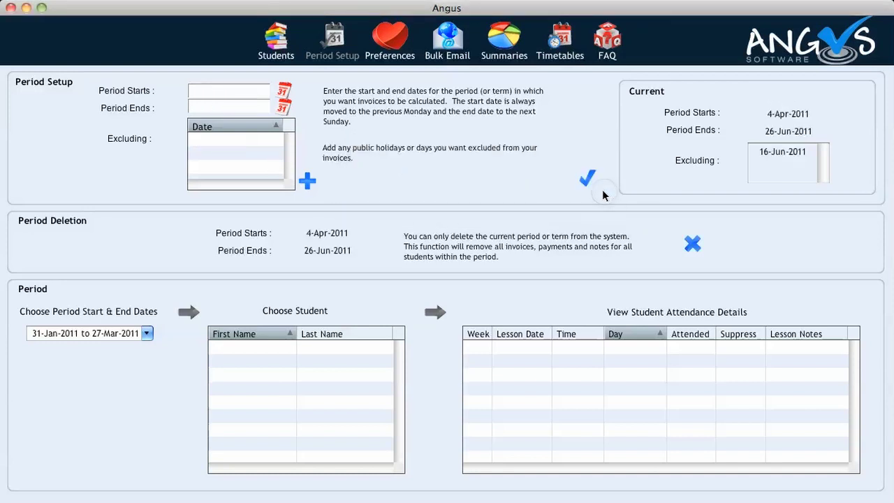
pyautogui.click(277, 42)
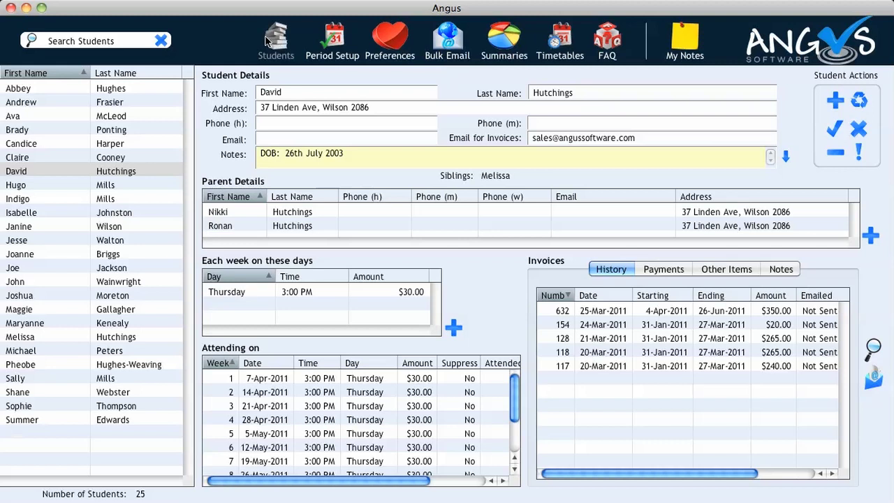
# Open the first student's record and preview her new $380.00 invoice as a statement.
pyautogui.click(103, 89)
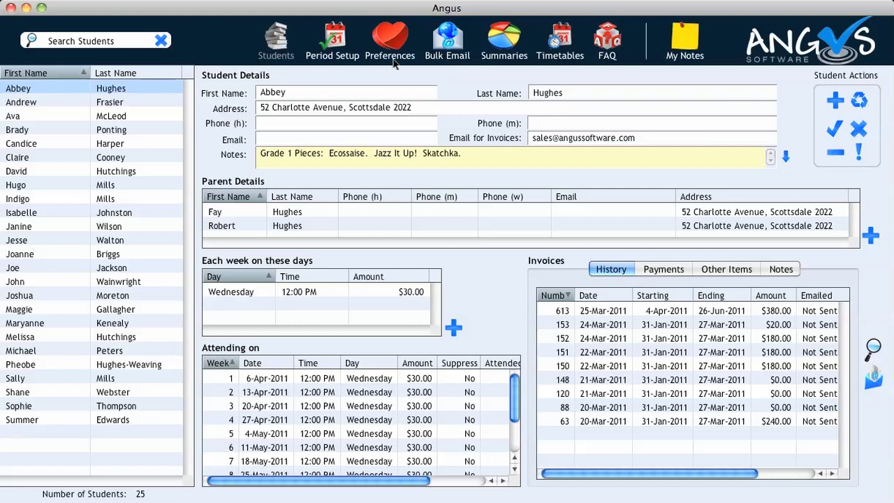
pyautogui.click(873, 347)
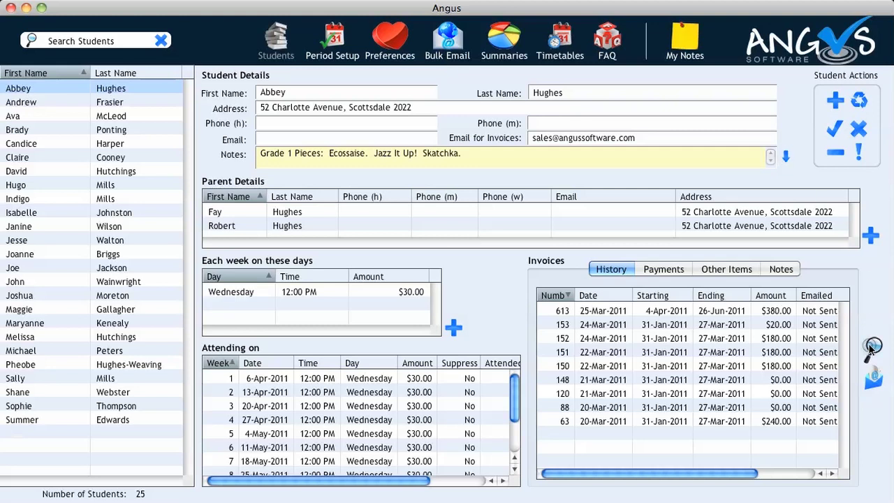
# Close the first statement, then preview and close invoice 632's statement with $20.00 outstanding from invoice 154.
pyautogui.moveTo(251, 3); pyautogui.dragTo(421, 8)
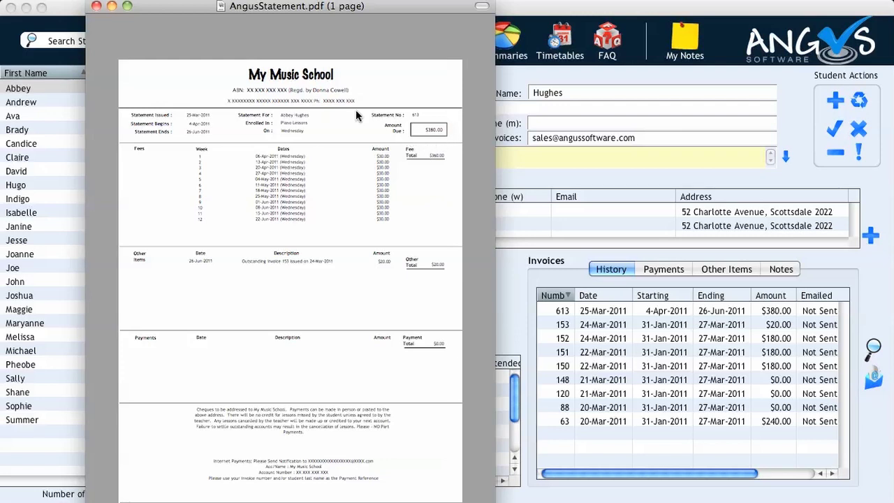
pyautogui.click(97, 7)
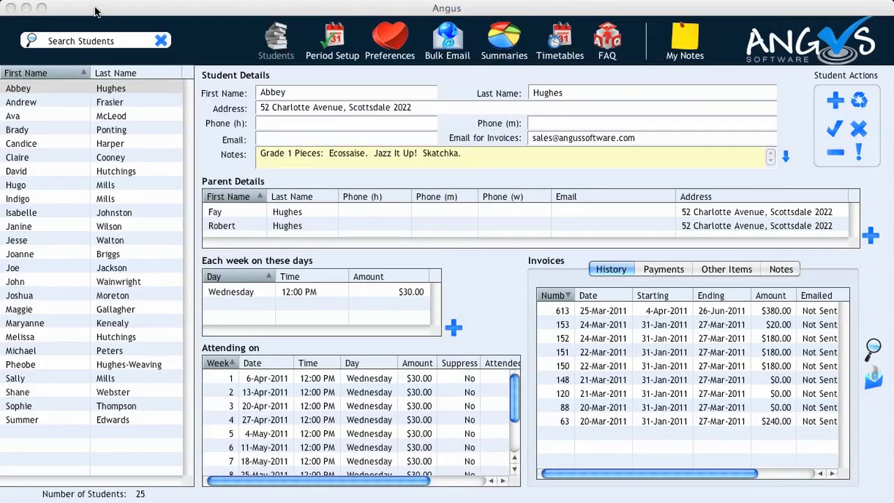
pyautogui.click(105, 169)
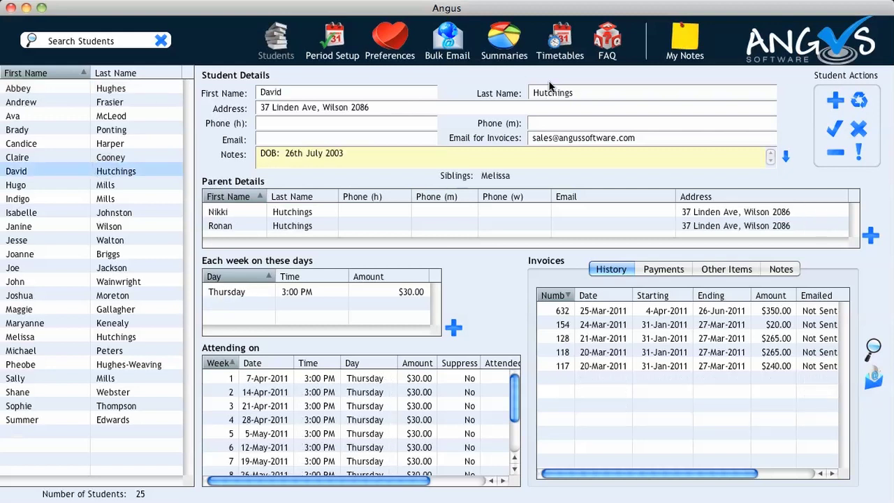
pyautogui.click(872, 347)
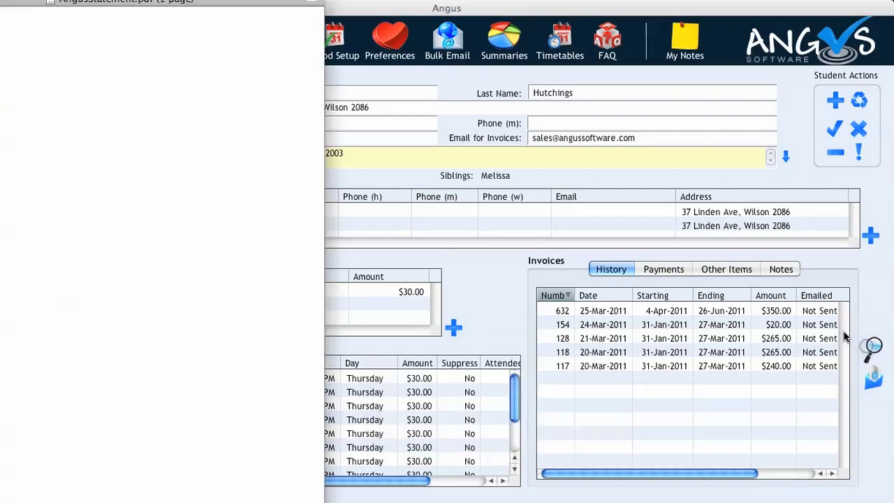
pyautogui.moveTo(253, 4); pyautogui.dragTo(447, 3)
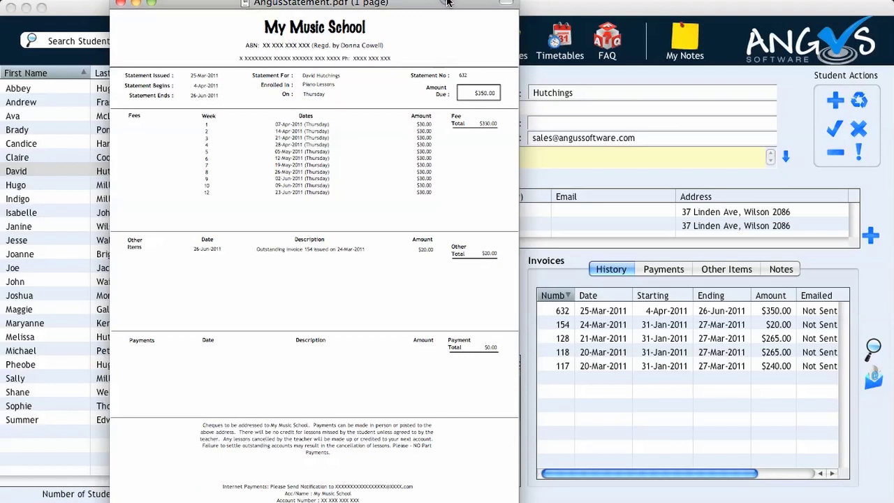
pyautogui.press('super+minus')
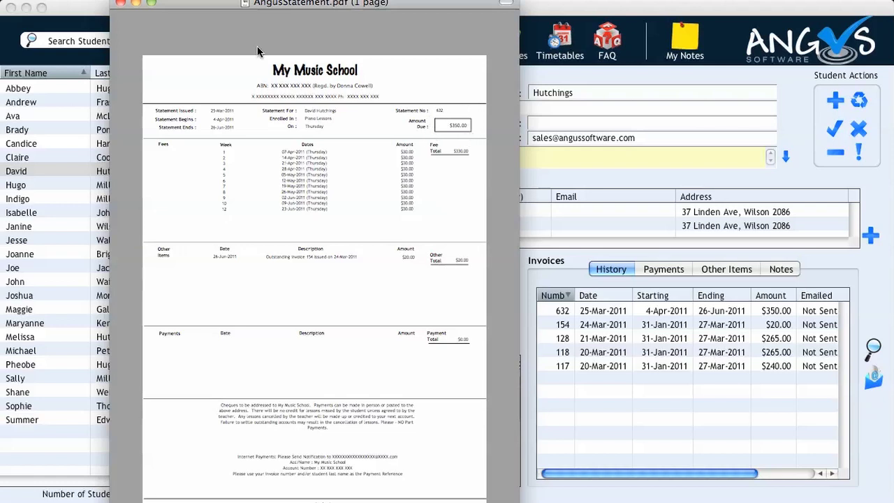
pyautogui.click(120, 3)
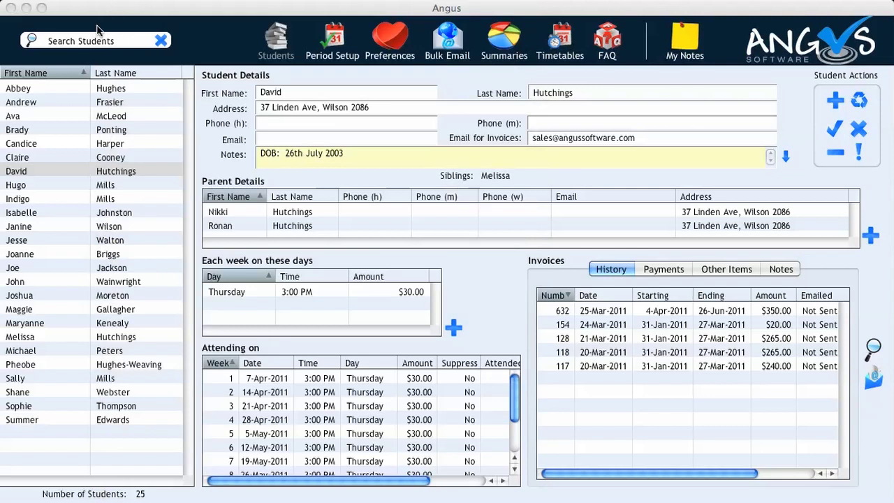
pyautogui.click(60, 240)
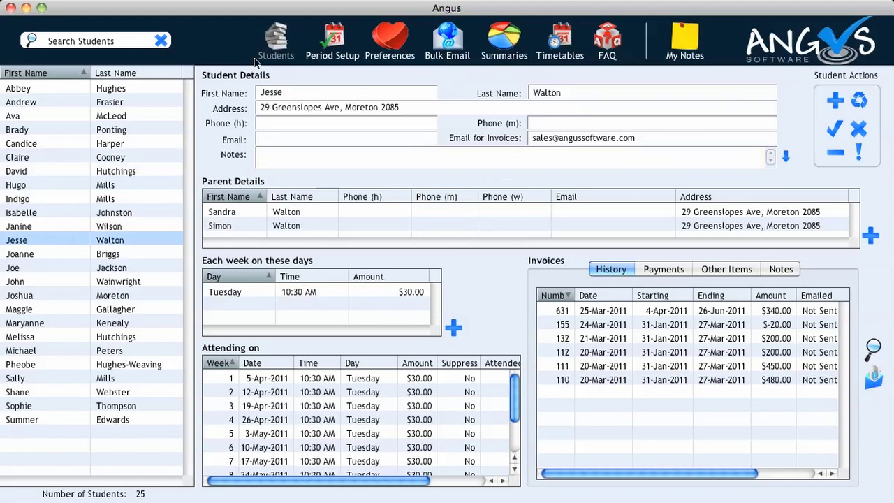
# Preview invoice 631's statement, showing $340.00 due with a $20.00 credit, then close it.
pyautogui.click(871, 347)
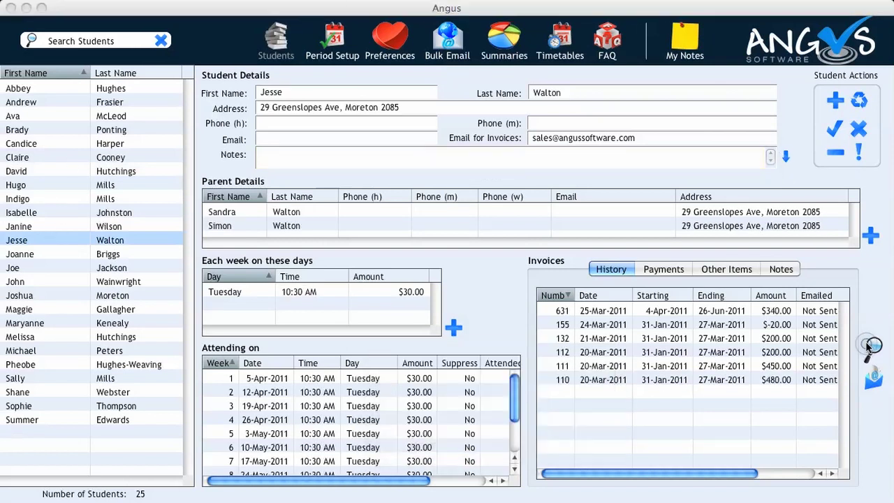
pyautogui.moveTo(340, 0); pyautogui.dragTo(431, 1)
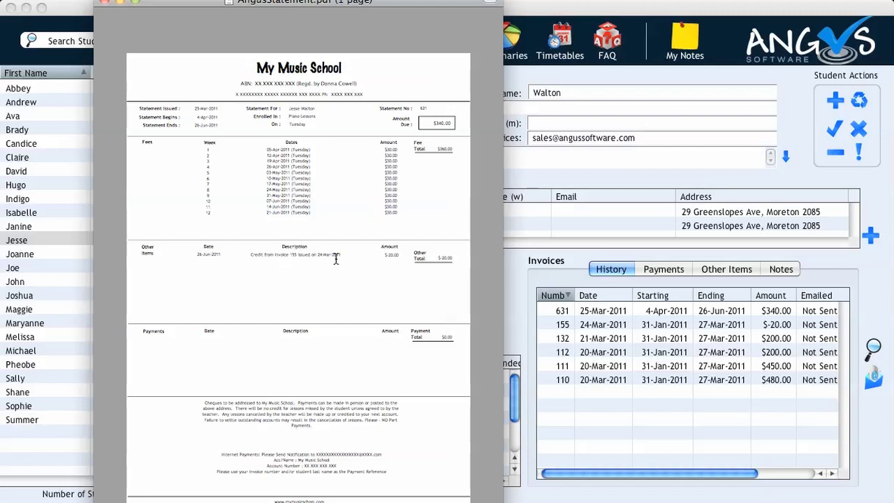
pyautogui.click(103, 5)
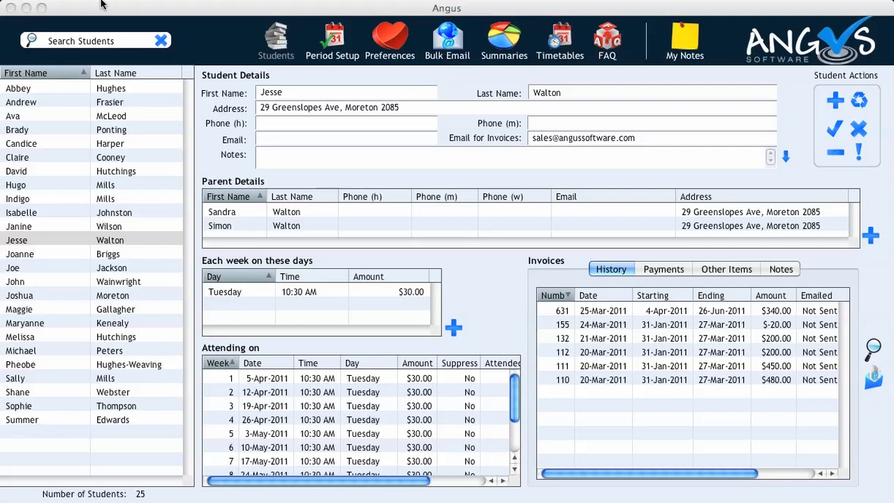
# Review the SMTP server, login, port and test-recipient settings on the Email preferences tab.
pyautogui.click(386, 39)
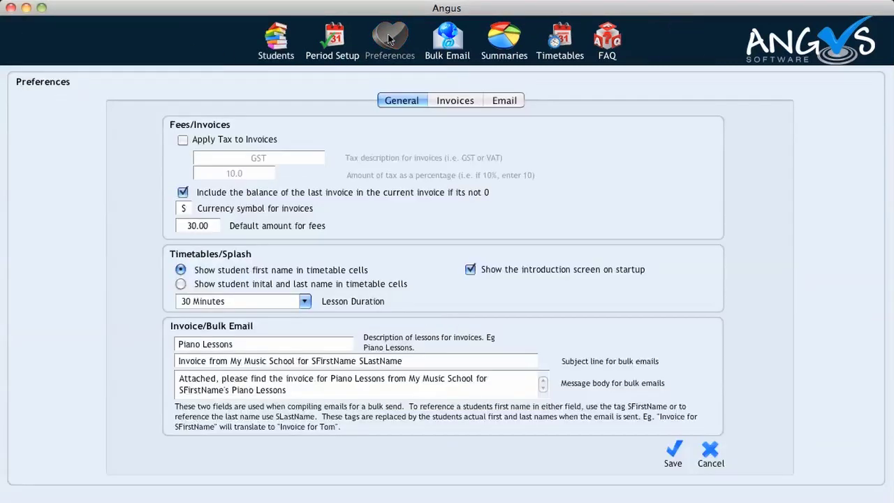
pyautogui.click(503, 101)
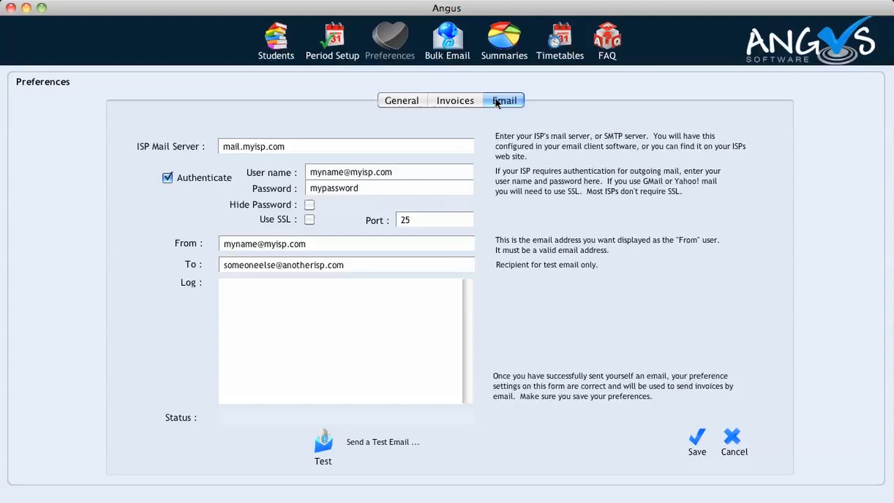
pyautogui.click(320, 448)
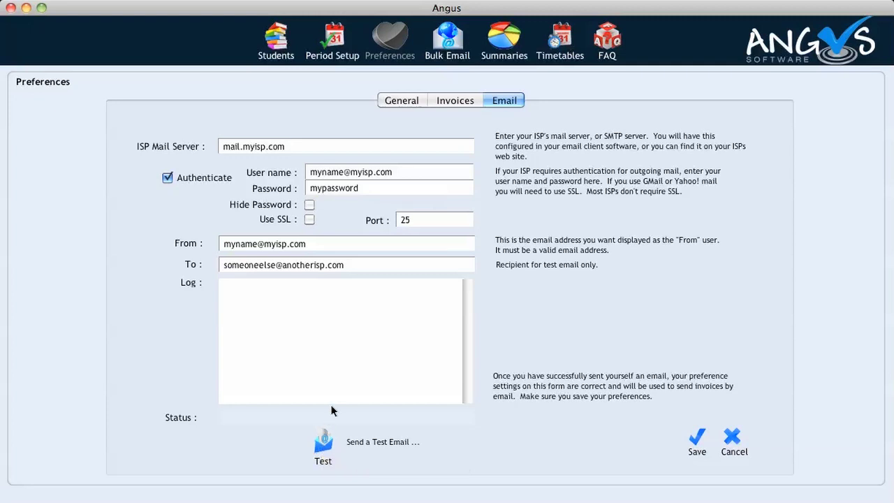
pyautogui.click(441, 42)
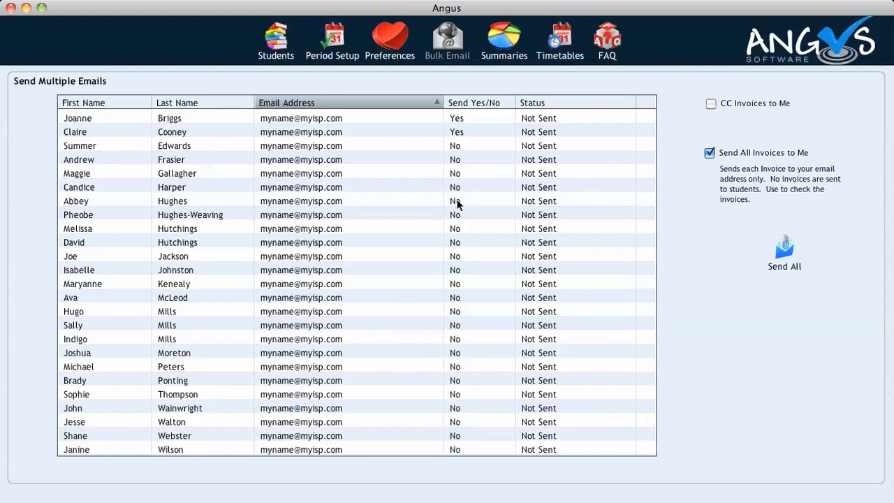
# Leave the third student's Send setting at No and turn off Send All Invoices to Me.
pyautogui.click(453, 147)
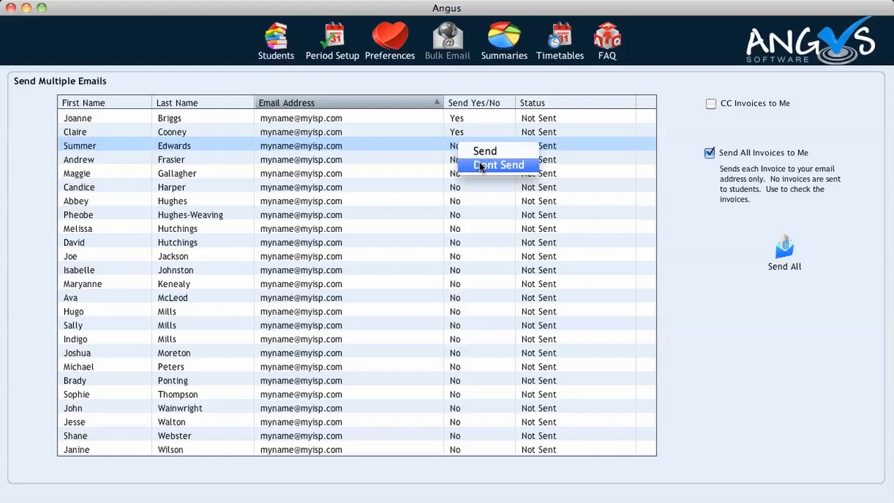
pyautogui.click(484, 215)
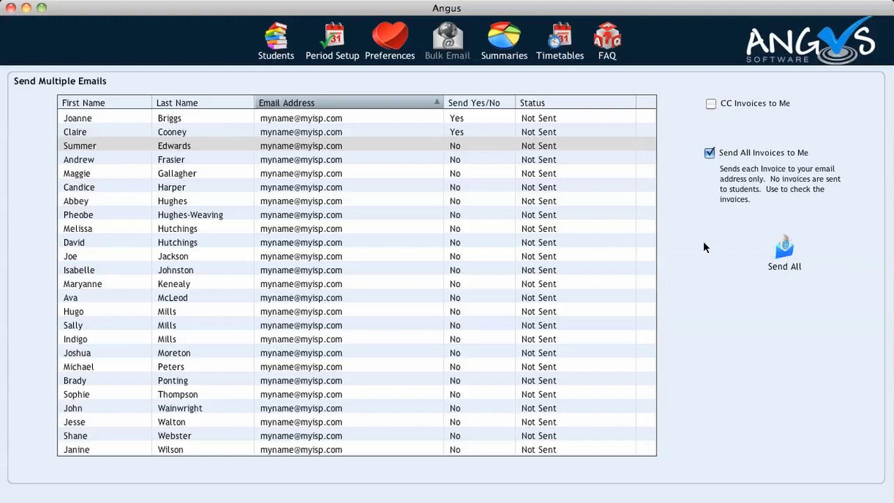
pyautogui.click(706, 153)
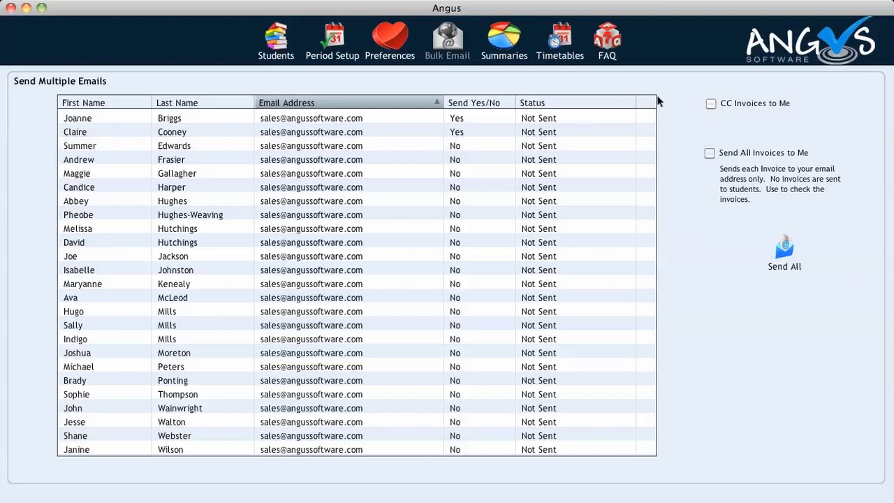
# Enable CC Invoices to Me and start sending all marked invoices.
pyautogui.click(705, 103)
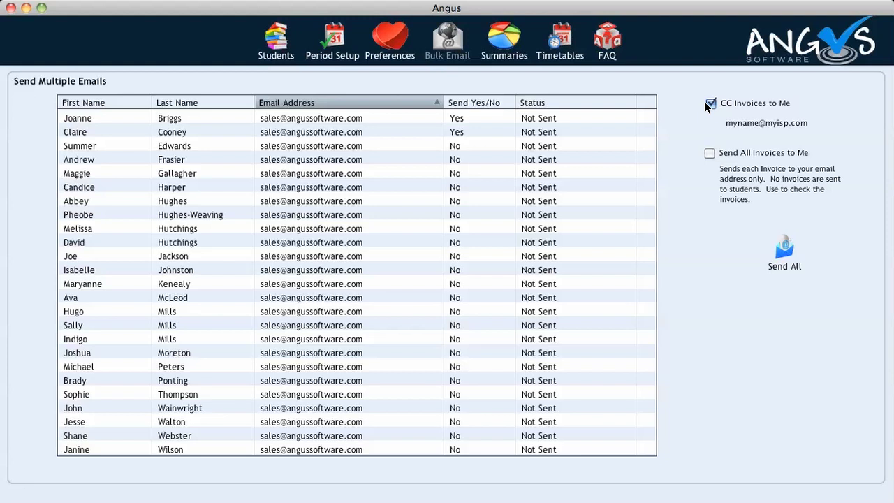
pyautogui.click(783, 248)
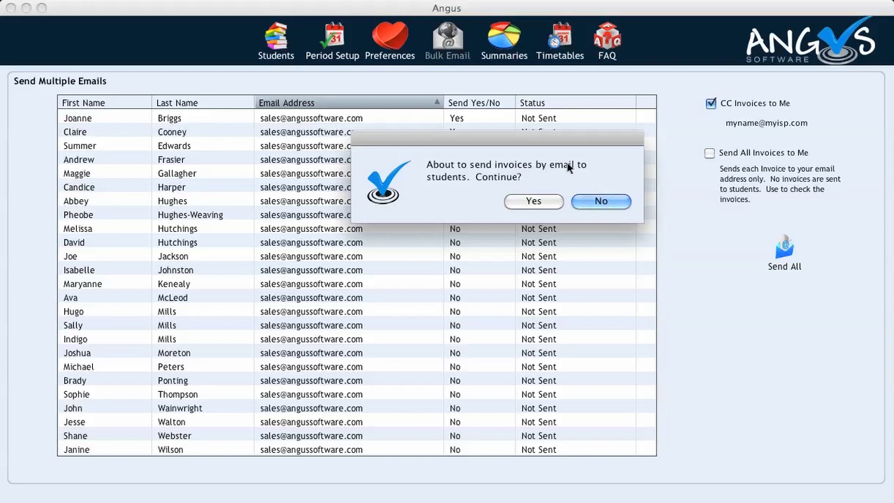
# Confirm sending the 2 invoice emails and acknowledge the All Email Sent message.
pyautogui.click(534, 202)
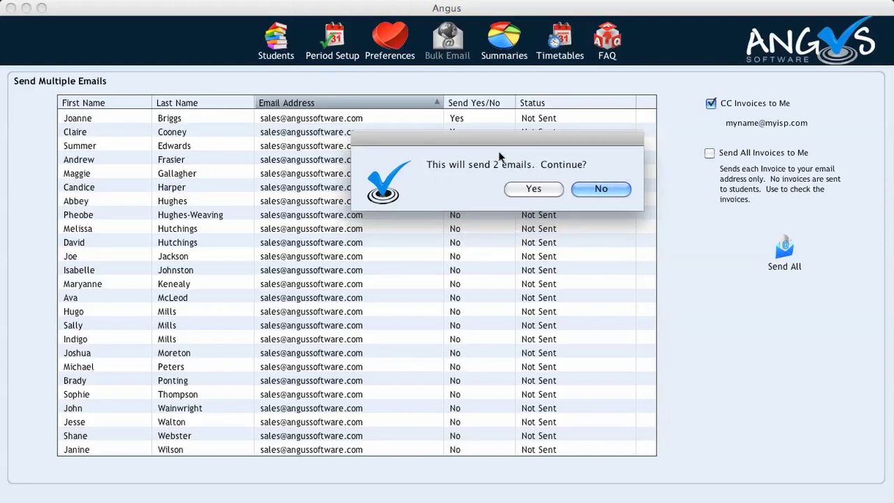
pyautogui.click(534, 189)
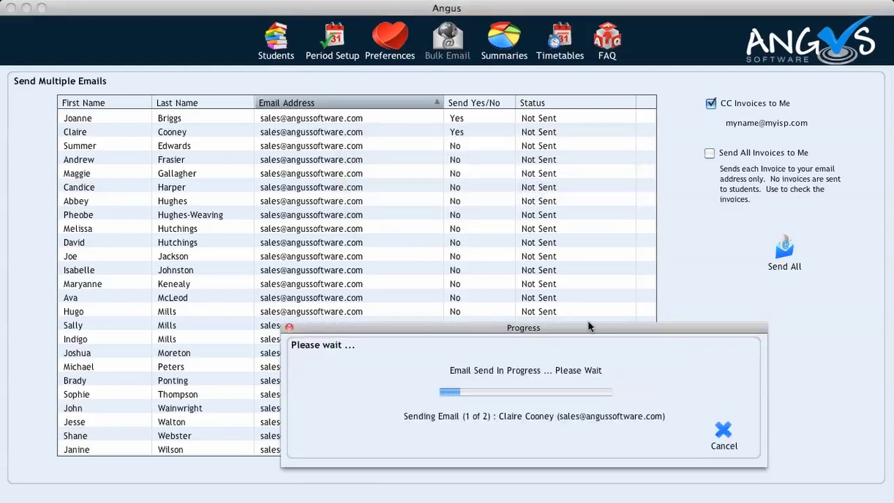
pyautogui.moveTo(592, 328); pyautogui.dragTo(531, 328)
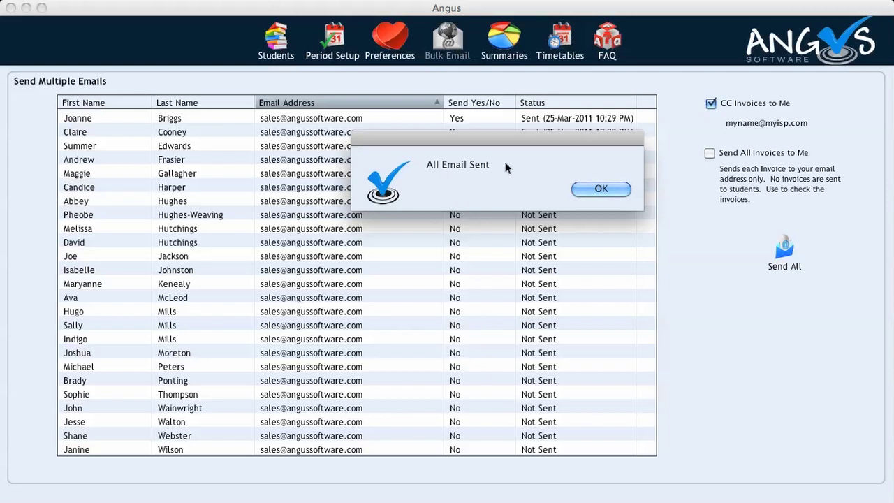
pyautogui.click(597, 190)
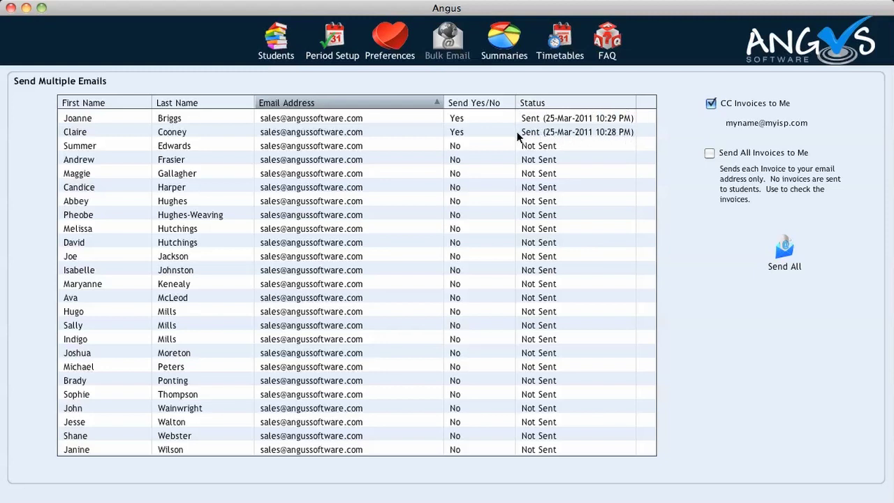
# Go back to Students and scroll the Invoices table to the Emailed column, showing invoice 629 as Sent.
pyautogui.click(278, 39)
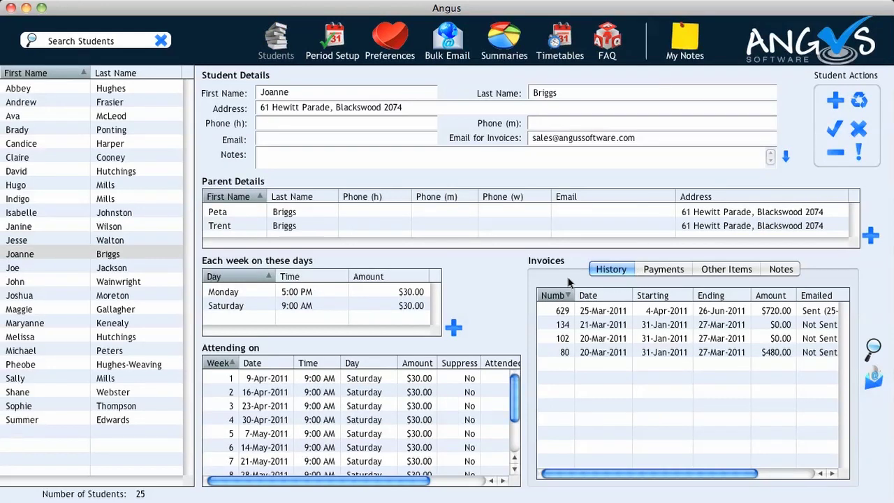
pyautogui.moveTo(627, 473); pyautogui.dragTo(629, 475)
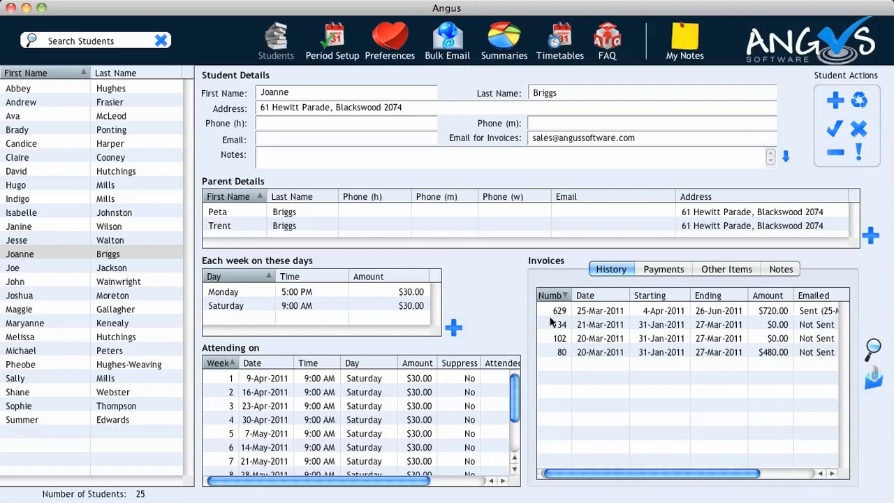
pyautogui.moveTo(582, 474); pyautogui.dragTo(638, 474)
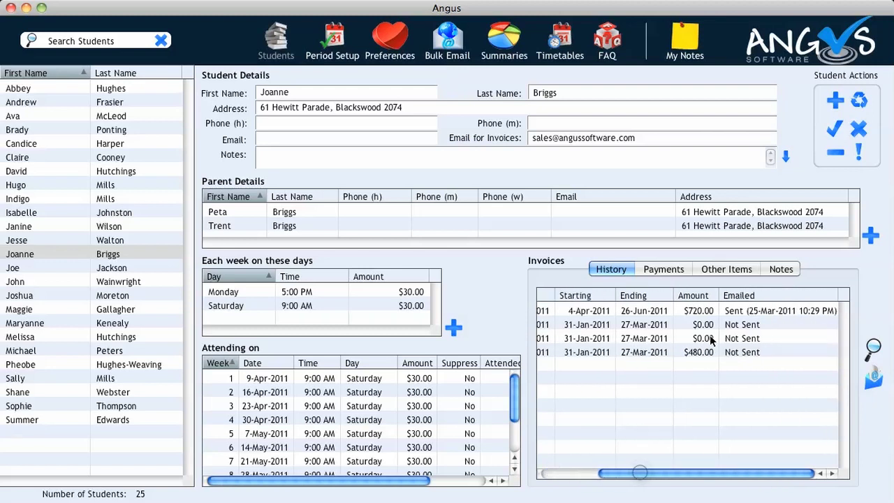